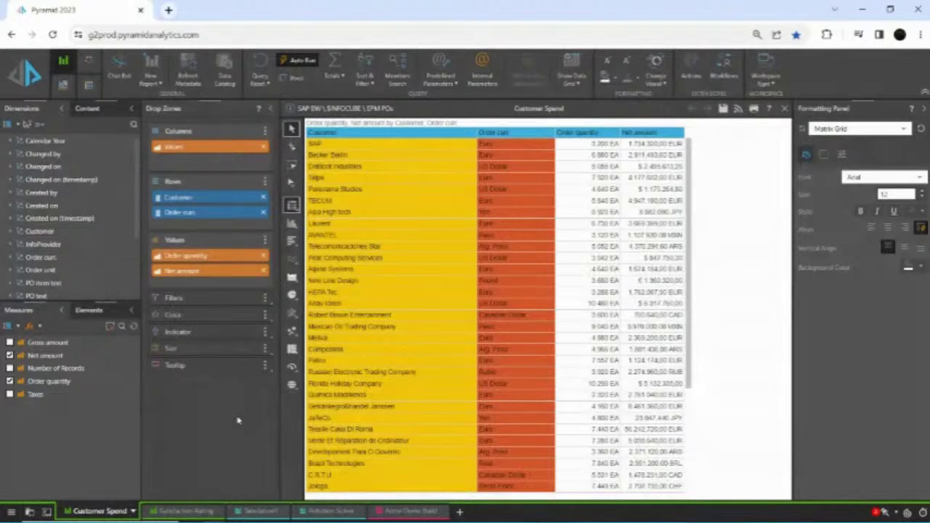
Step: Switch to the Satisfaction Rating report to review the score for each customer
right_click(173, 513)
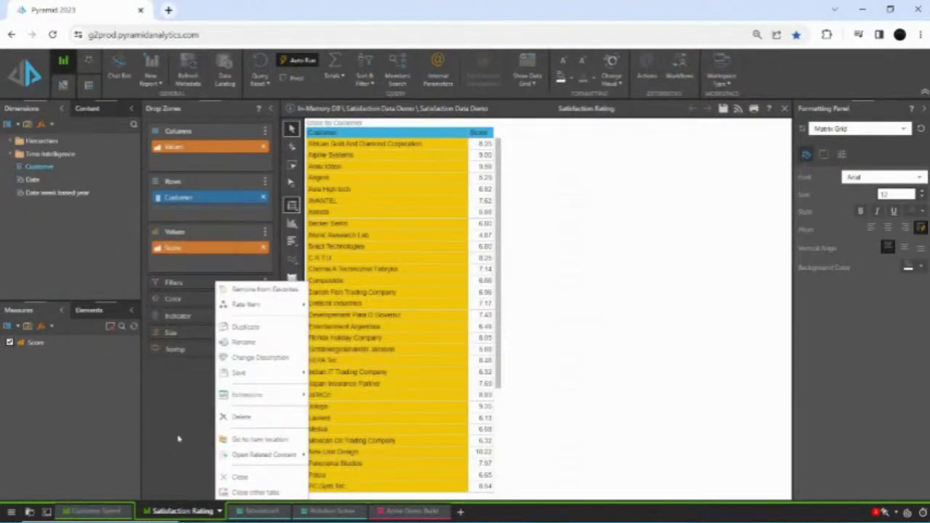
left_click(581, 382)
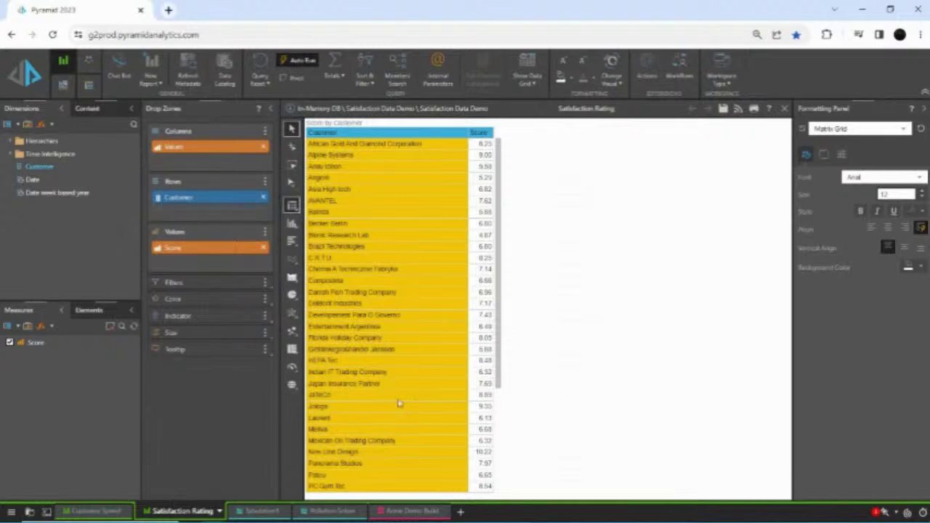
Step: Open the empty tabulation and insert the recent Customer Spend report at cell A1 of Sheet1
left_click(260, 513)
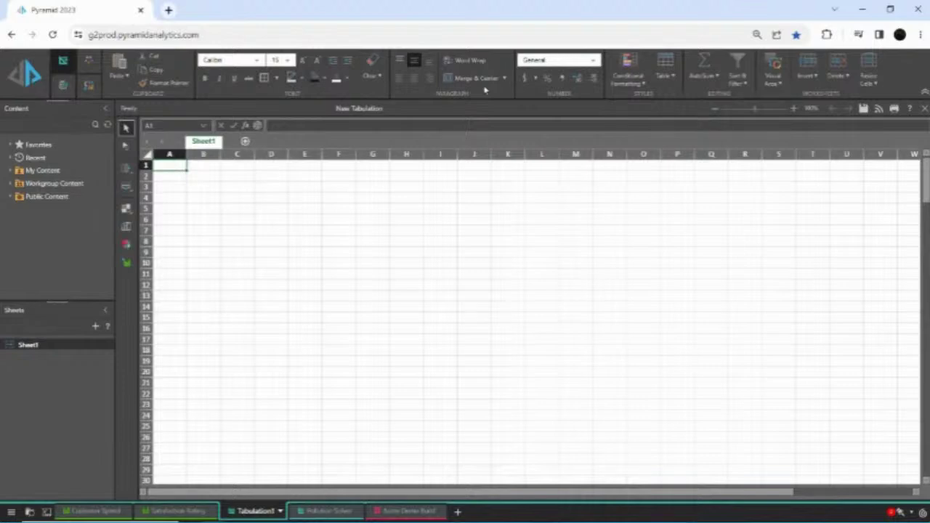
left_click(15, 157)
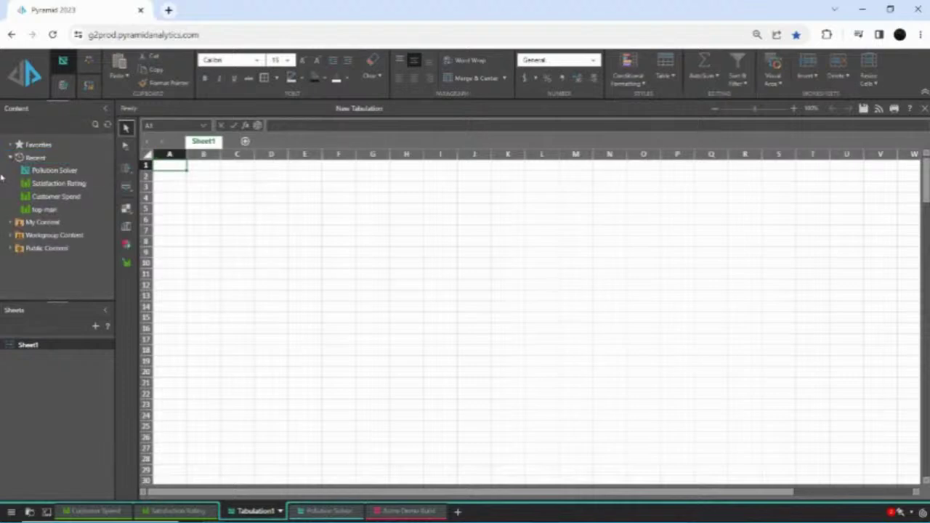
left_click(94, 251)
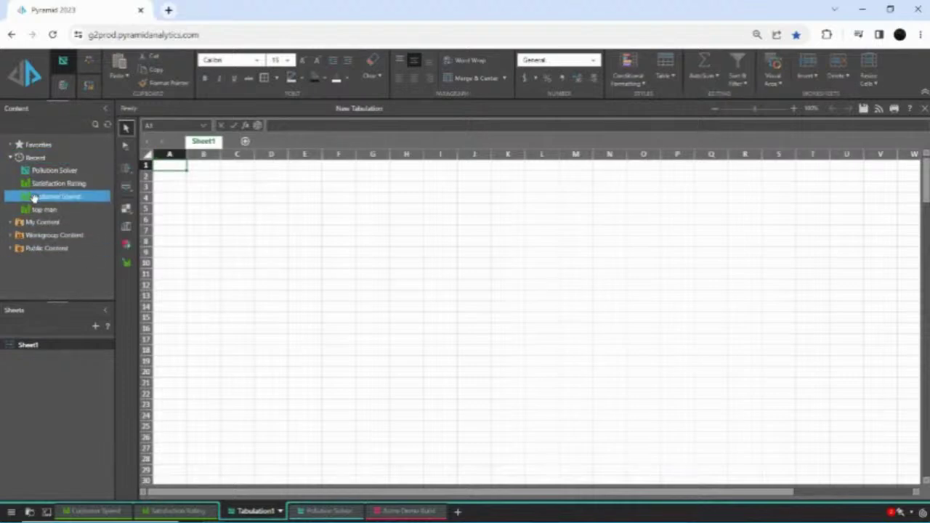
left_click_drag(33, 197, 171, 171)
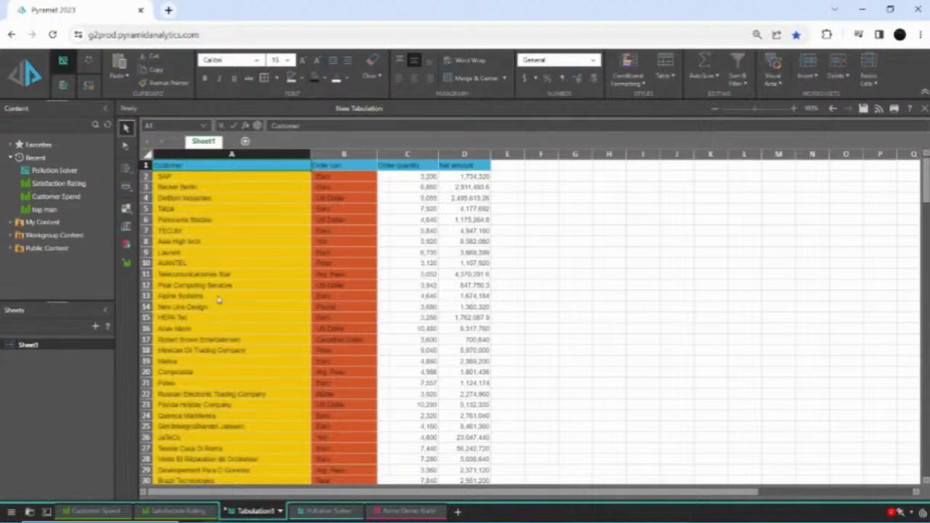
left_click_drag(44, 196, 580, 176)
left_click_drag(602, 169, 604, 168)
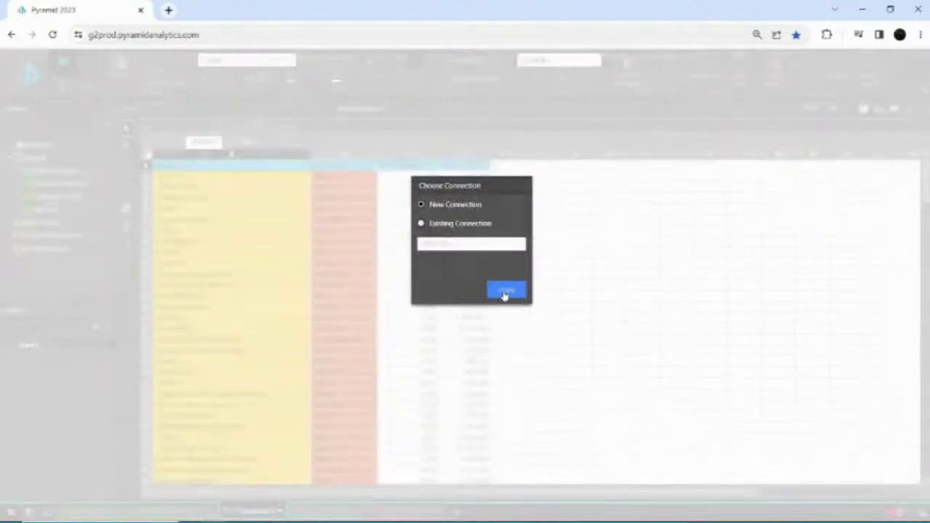
left_click(505, 292)
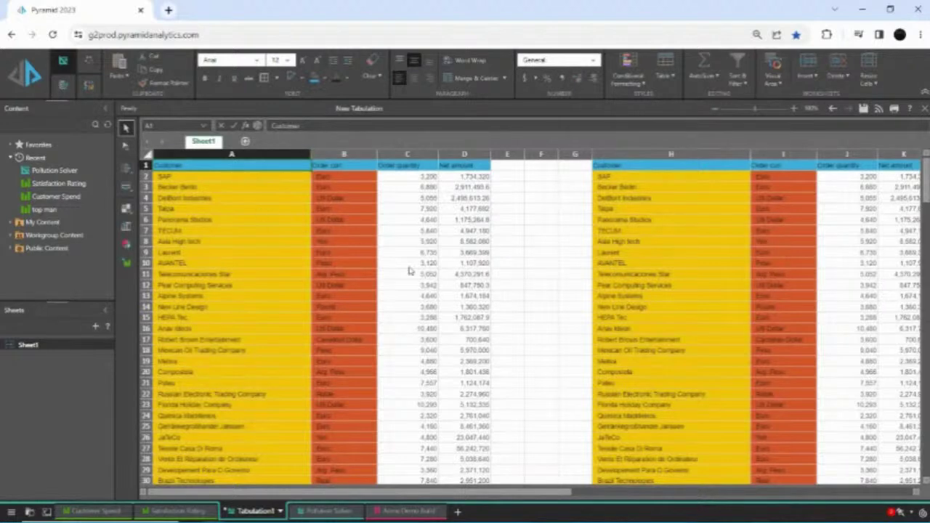
key("ctrl+z")
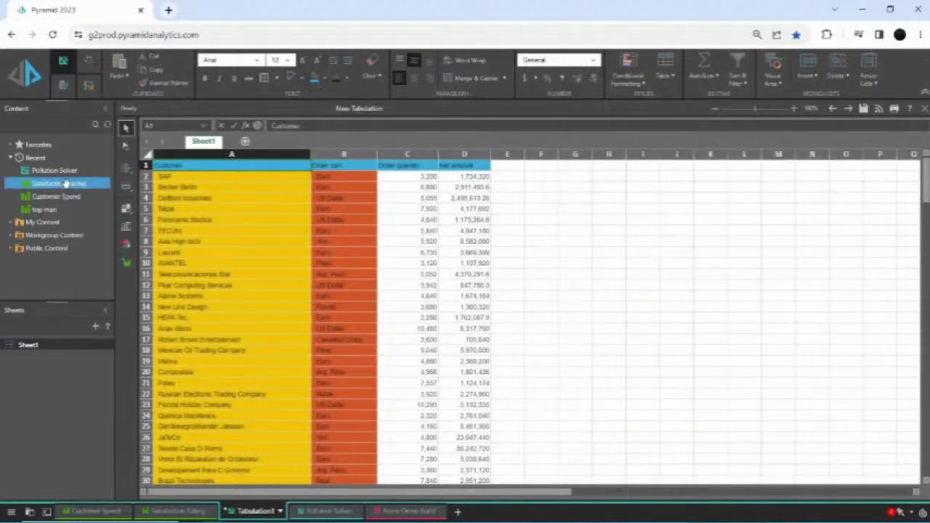
Step: Insert the Satisfaction Rating report at cell H1 and enter the header "Weighted Revenue" in E1
left_click_drag(65, 184, 611, 168)
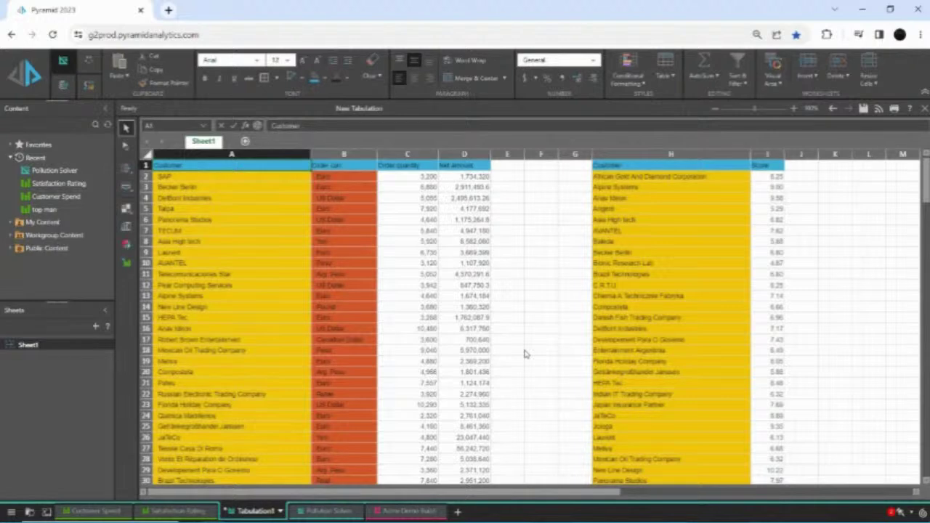
left_click(508, 166)
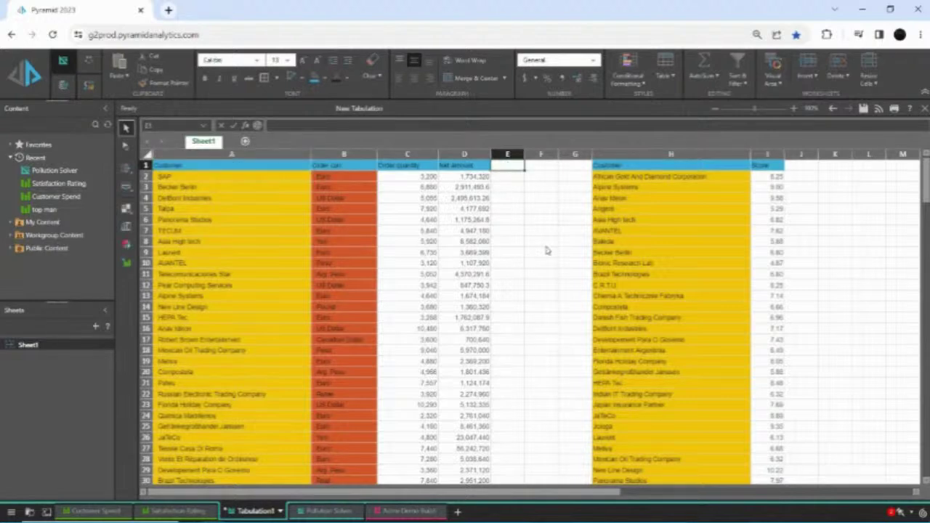
type("Weight")
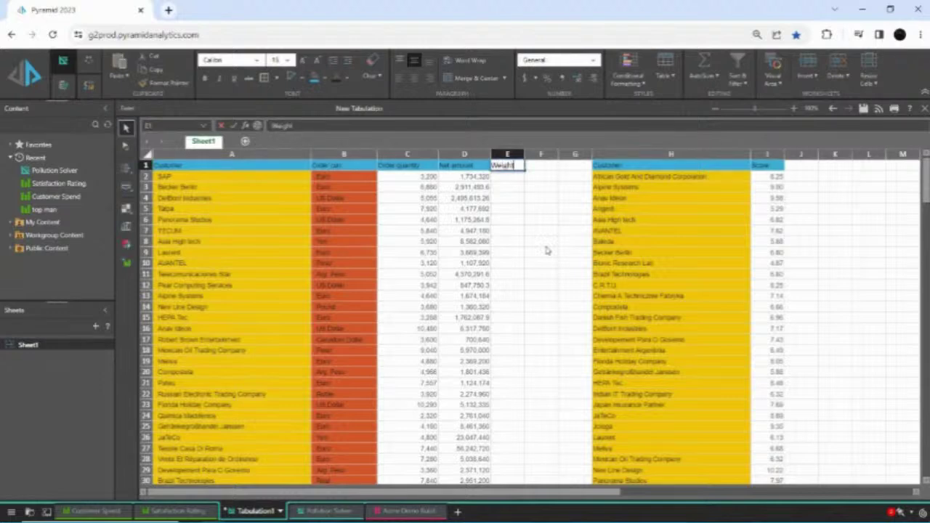
type("ed Revenue")
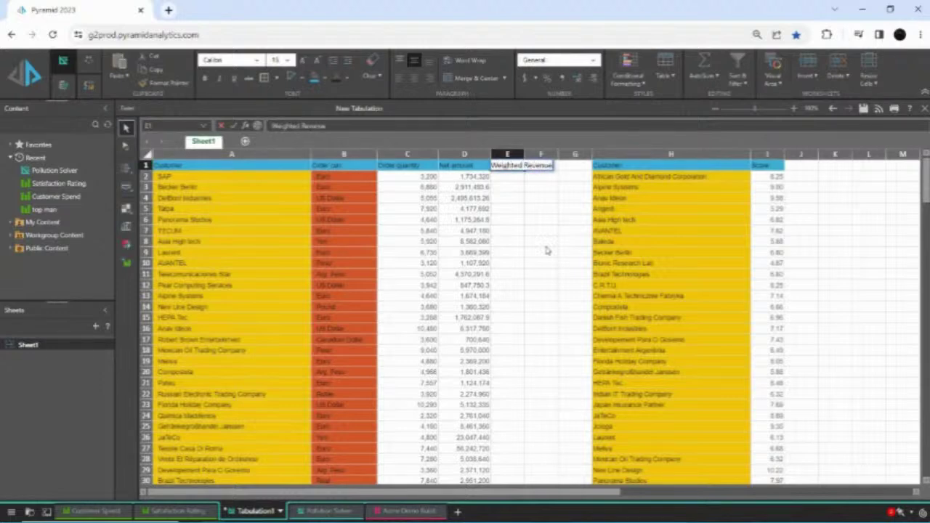
key("Return")
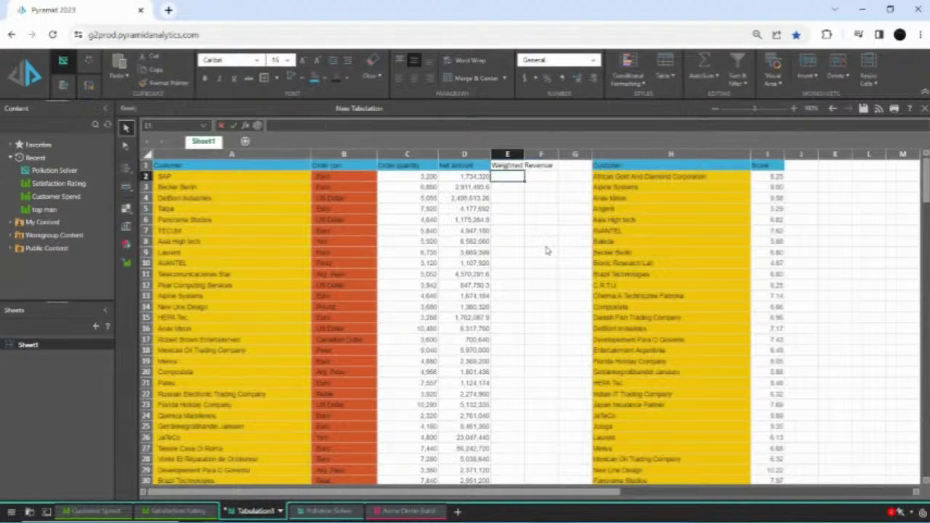
Step: Copy the Net amount header's formatting onto the Weighted Revenue header and widen column E to fit the text
left_click(501, 167)
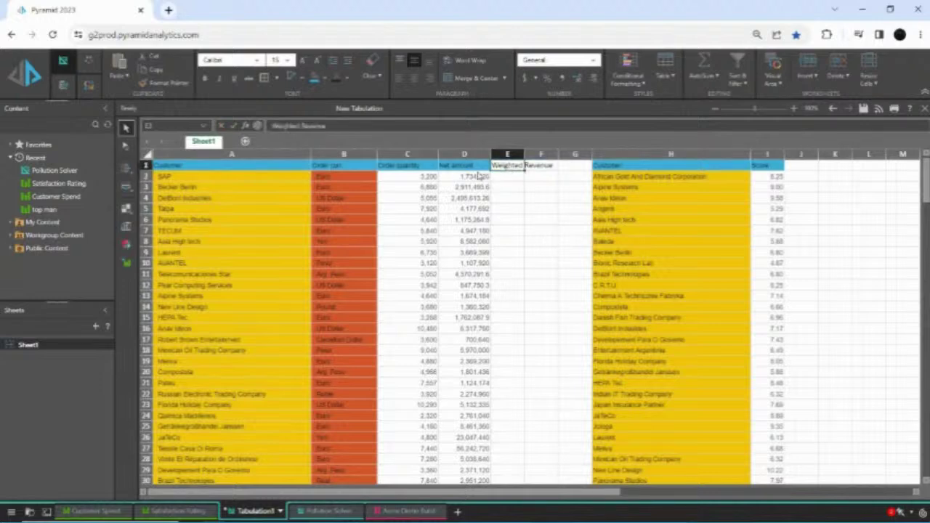
left_click(477, 167)
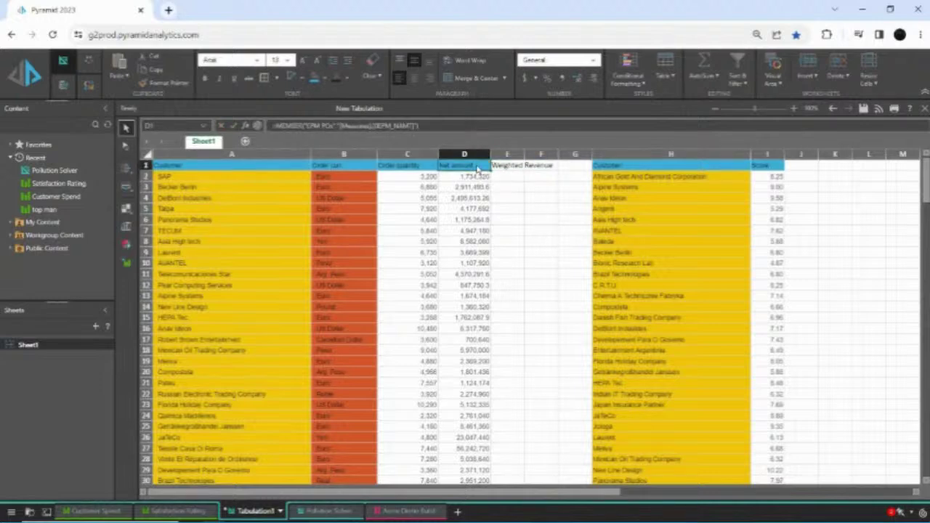
left_click(165, 83)
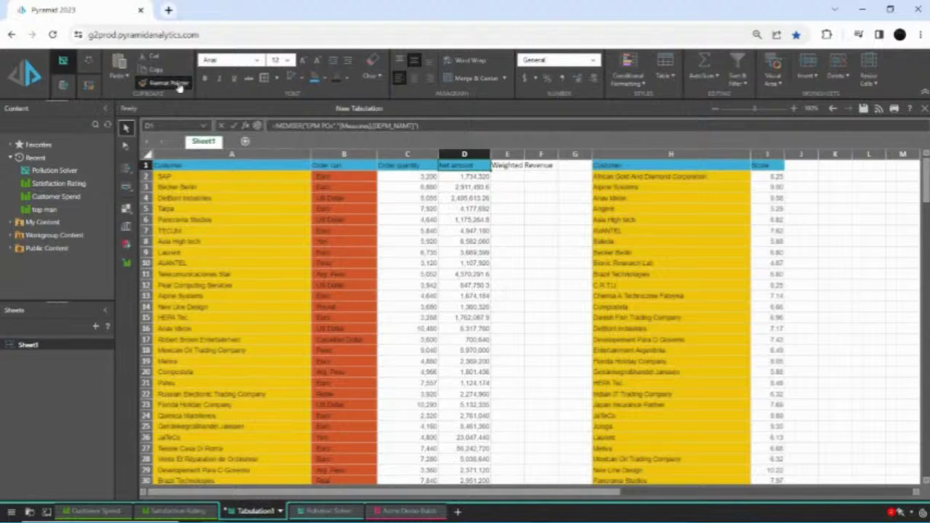
left_click(512, 170)
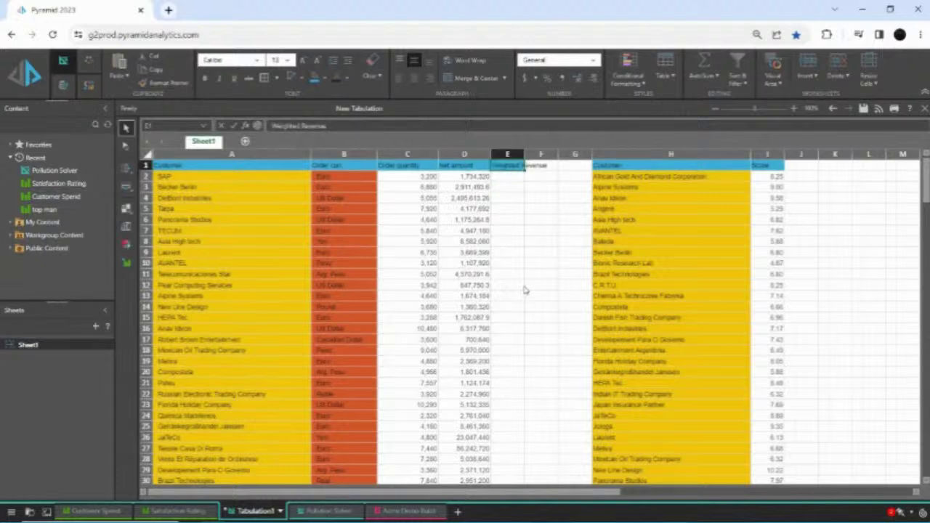
left_click_drag(524, 154, 548, 155)
Step: Fill column E from E2 with =VLOOKUP(A2:A45,H2:I45,2) and total the column in E46 with AutoSum
left_click(517, 178)
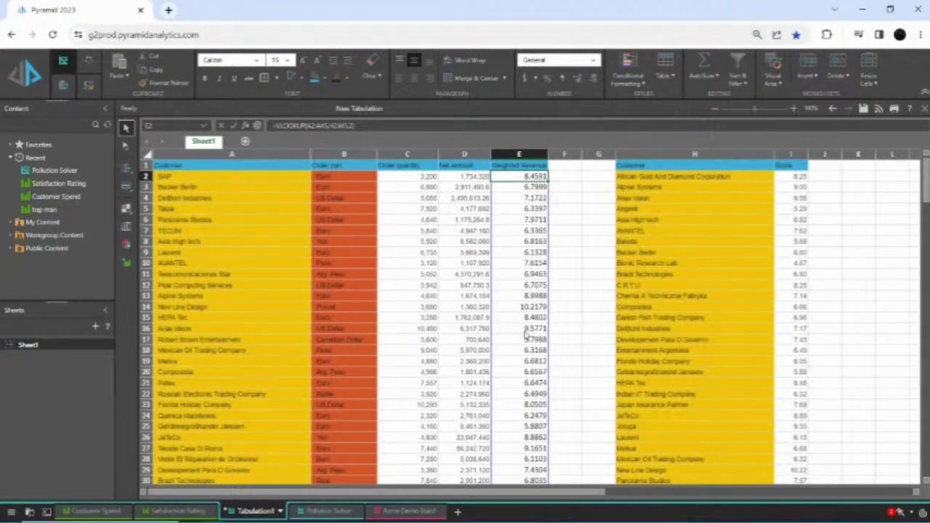
scroll(525, 336, "down", 8)
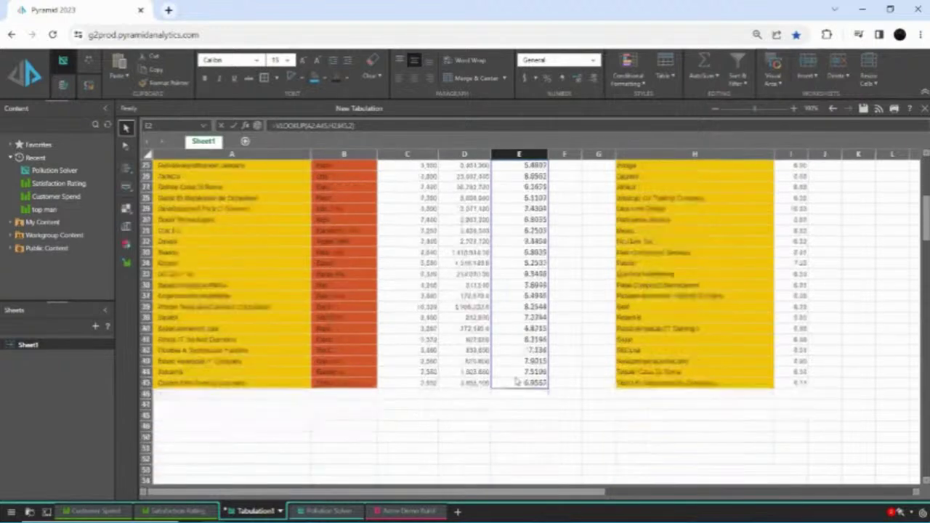
left_click(513, 399)
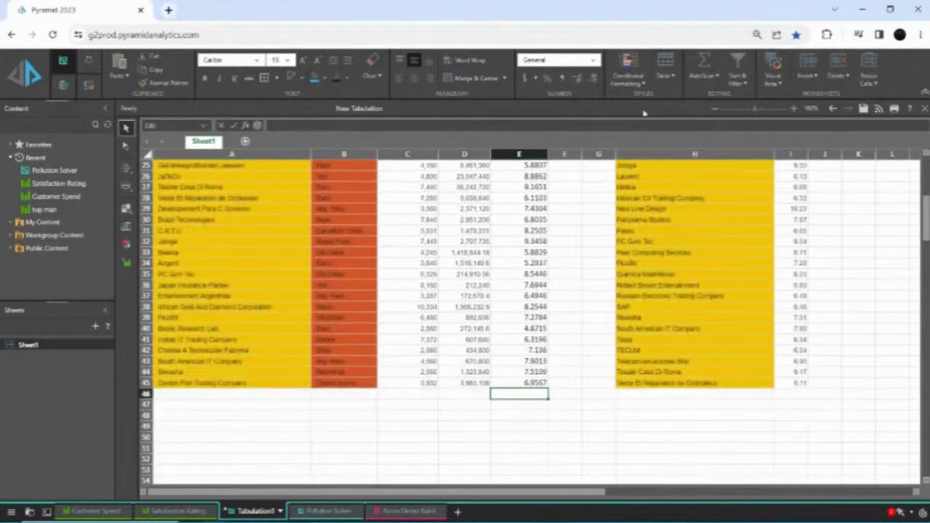
left_click(709, 66)
key("Return")
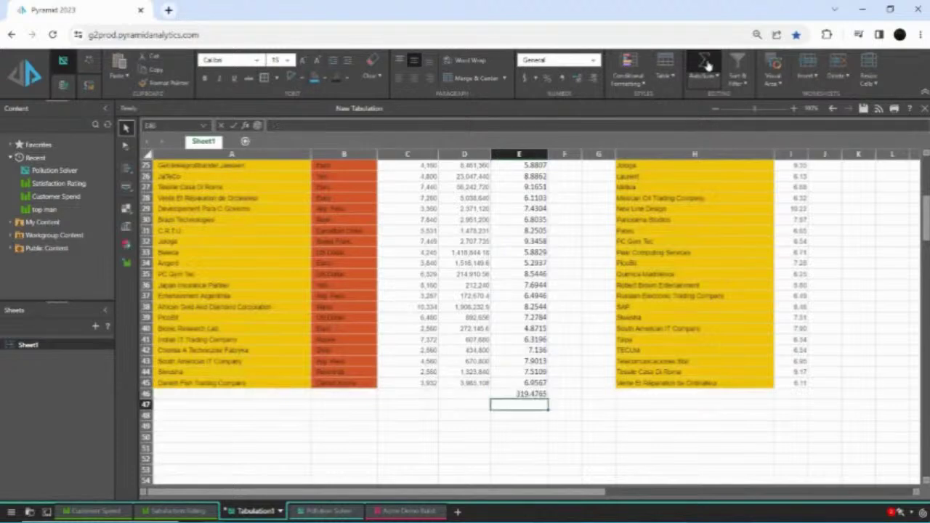
Step: Visualize the Customer and Weighted Revenue columns together as a Column Chart in Panel 1
left_click(797, 392)
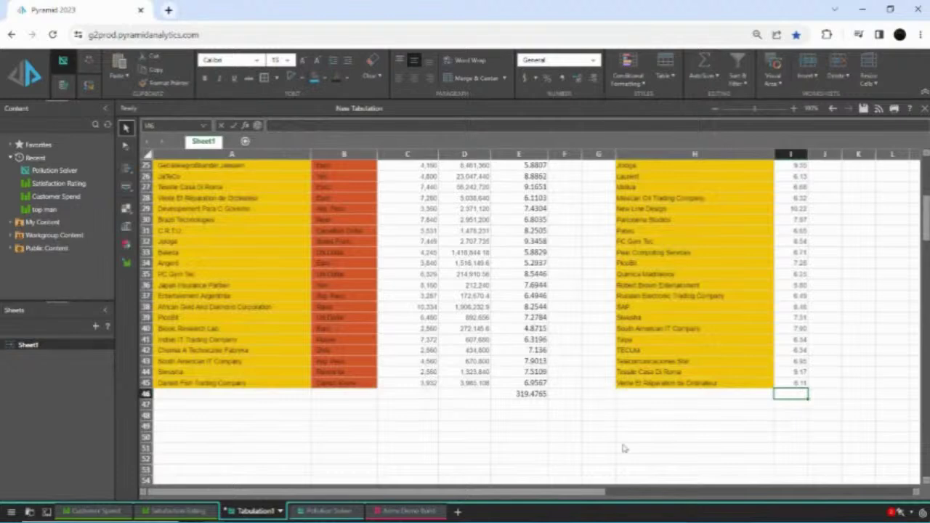
scroll(593, 440, "up", 7)
scroll(593, 440, "up", 1)
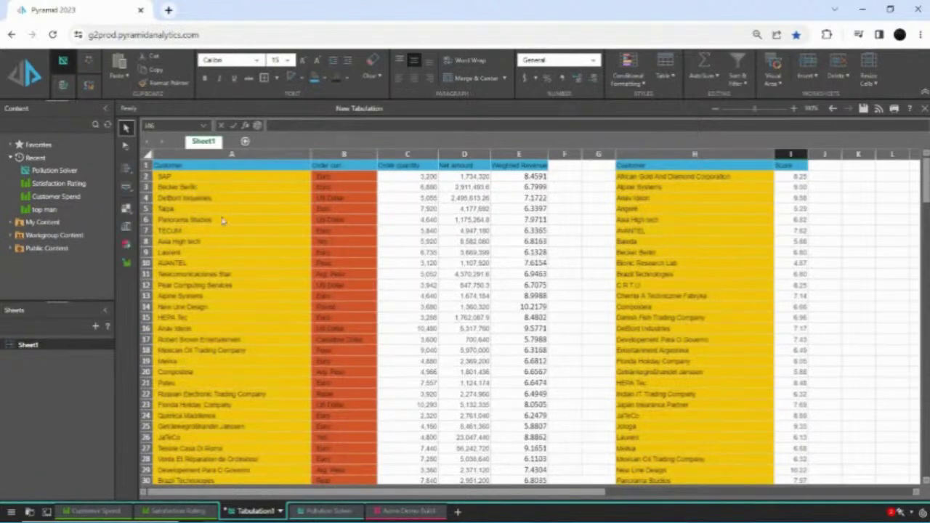
left_click(247, 155)
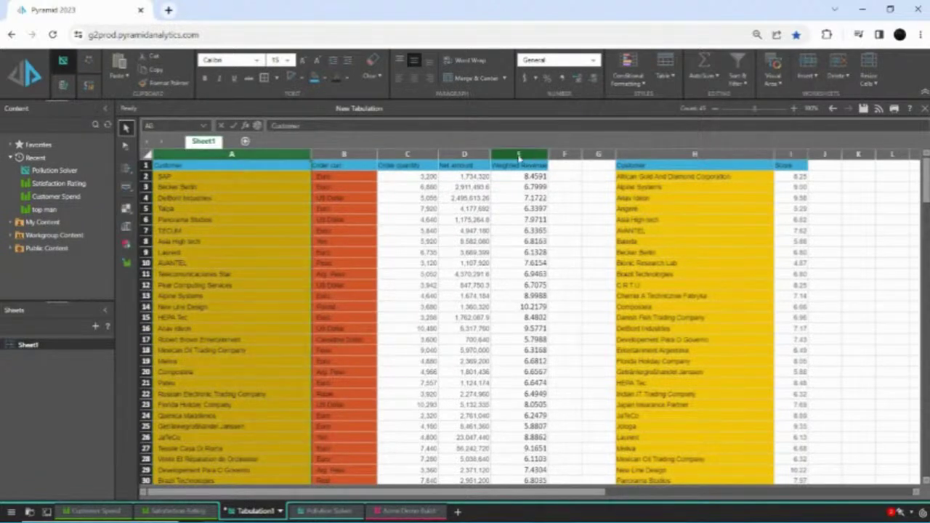
left_click(519, 155)
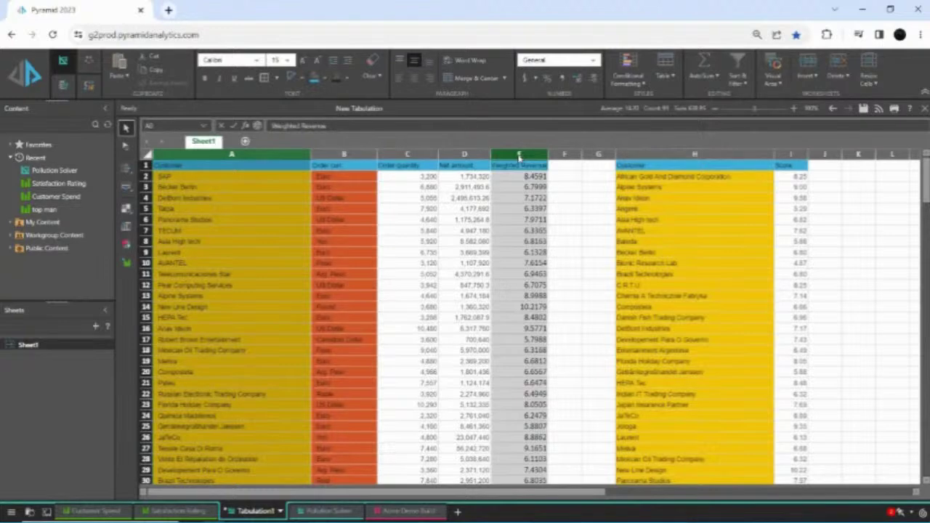
right_click(519, 191)
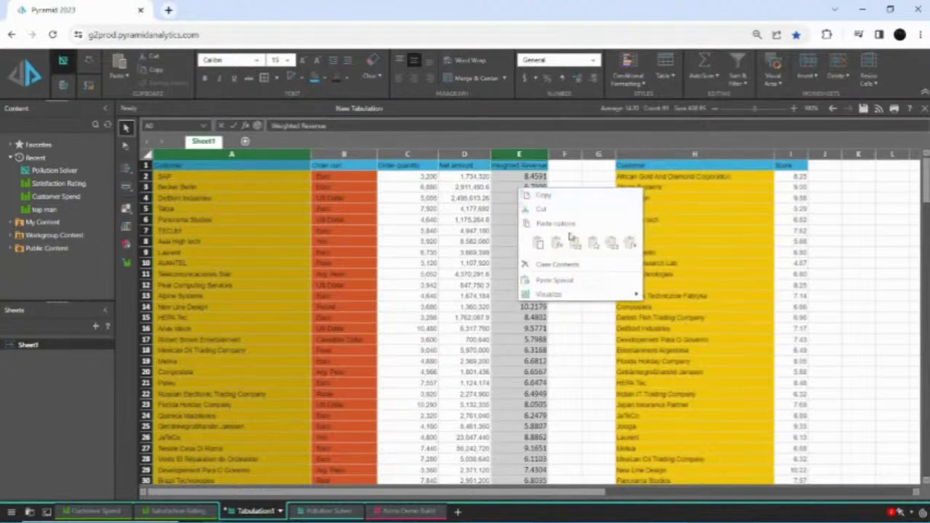
mouse_move(568, 294)
mouse_move(678, 297)
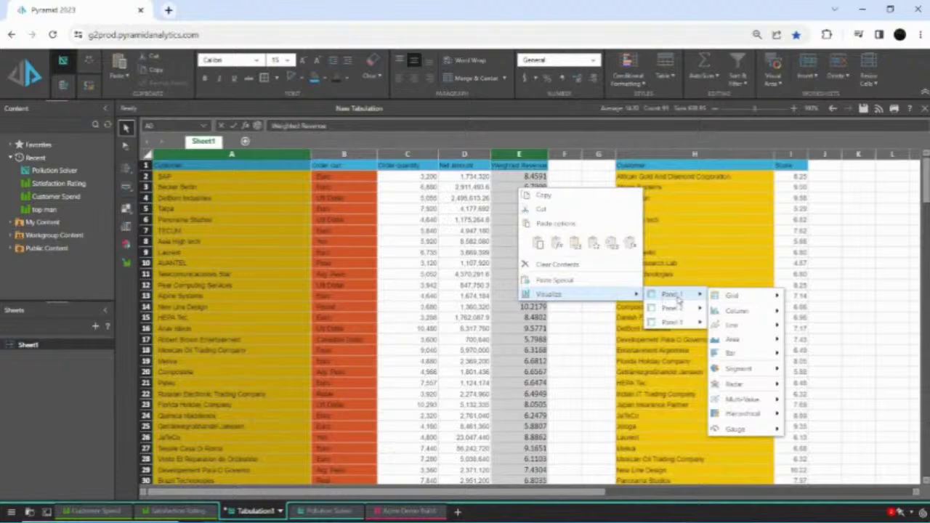
mouse_move(741, 311)
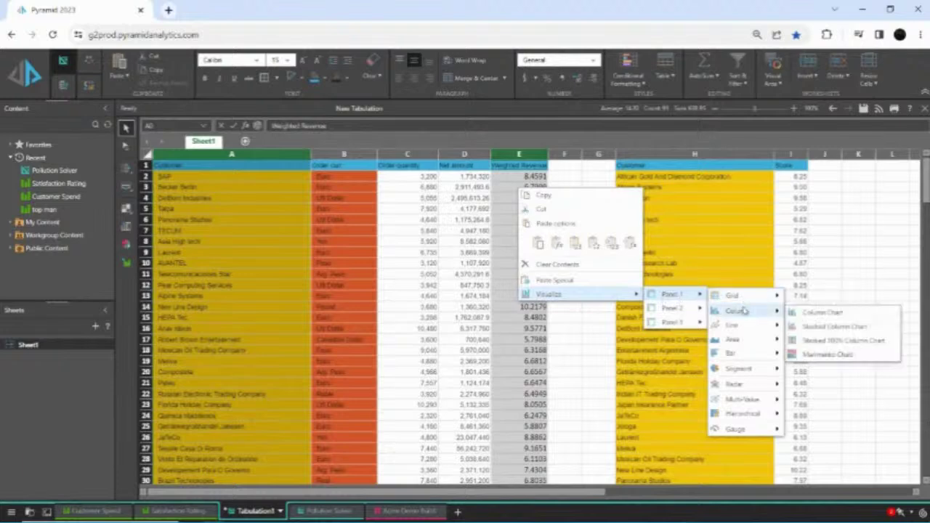
left_click(808, 311)
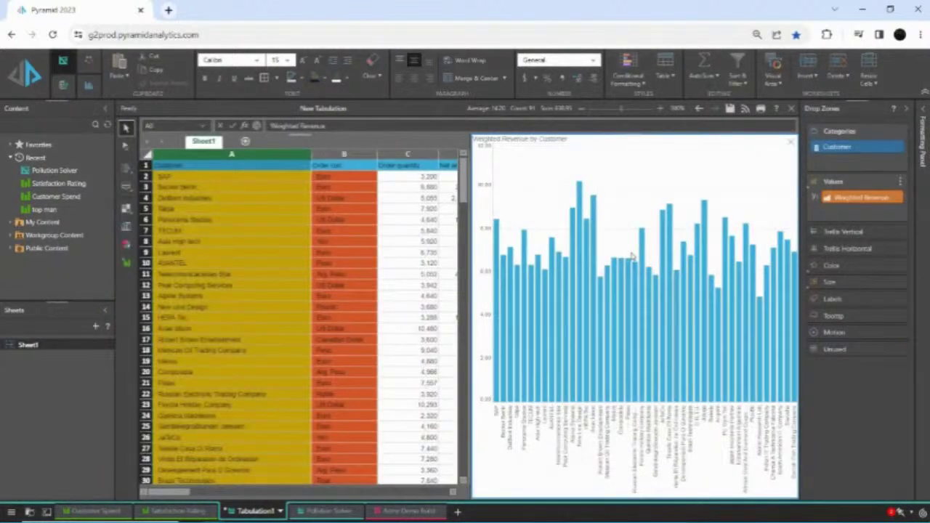
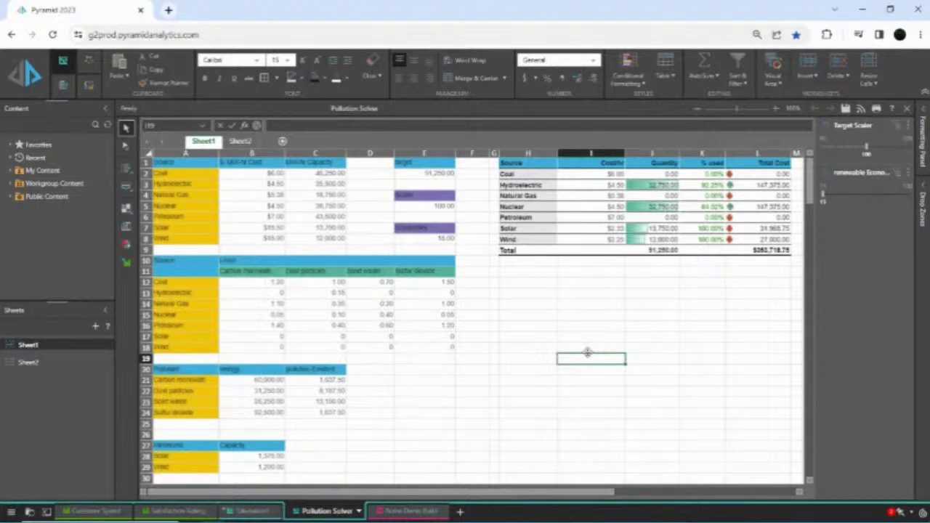
Step: Look over the Pollution Solver sheet, select the Total Cost sum in L9 and open its Solve settings
scroll(588, 353, "down", 1)
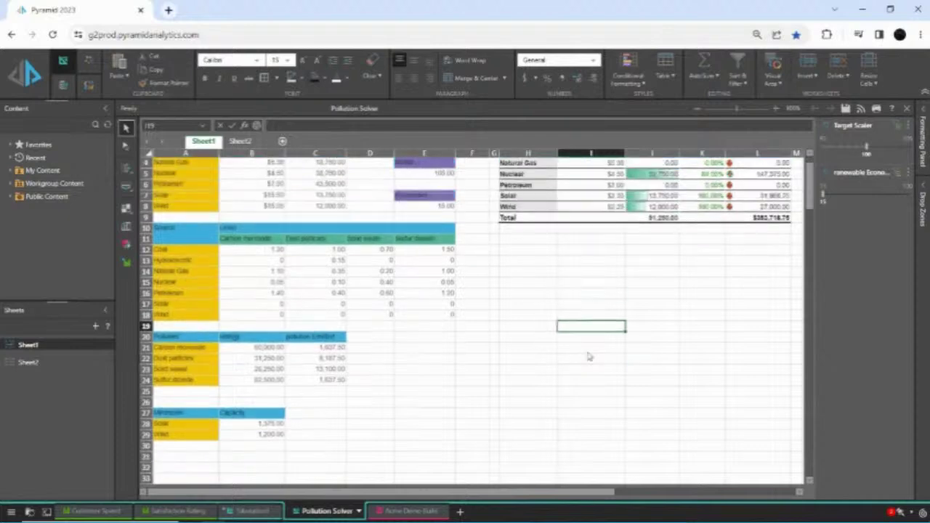
scroll(588, 353, "up", 1)
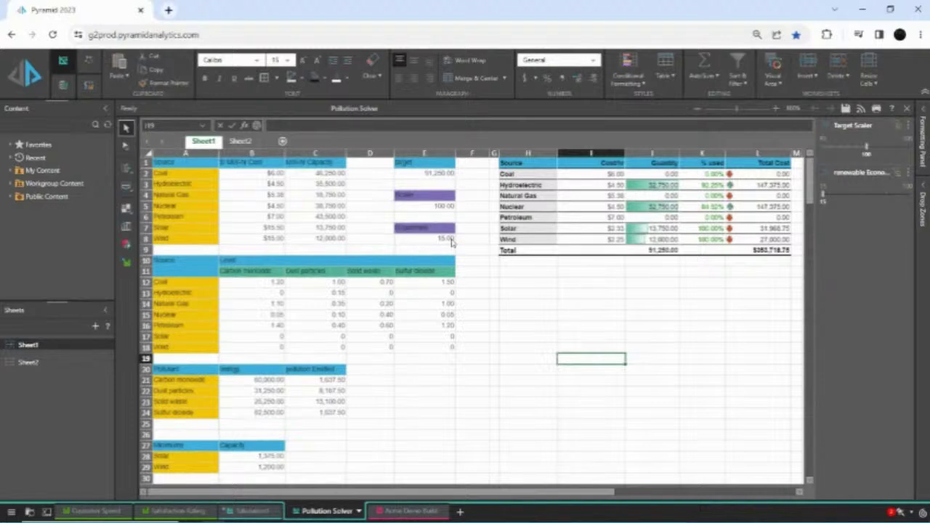
left_click(774, 251)
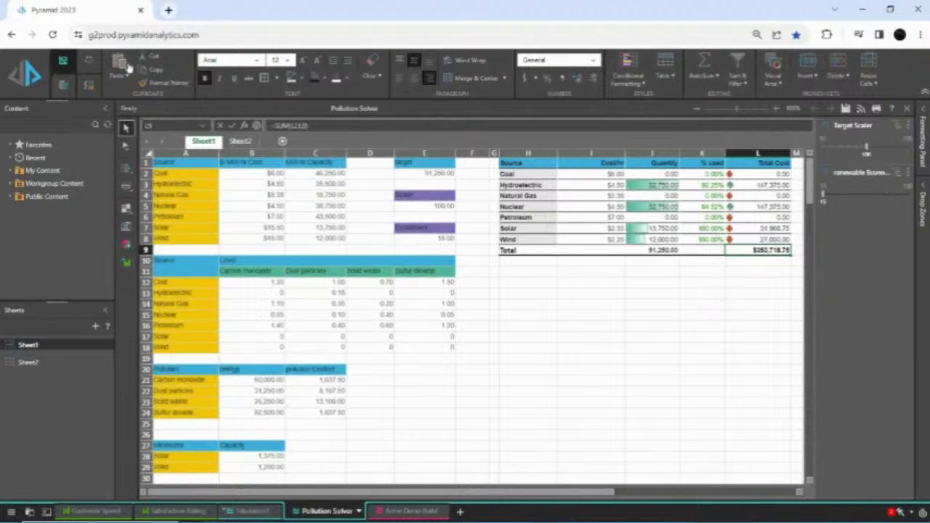
left_click(63, 87)
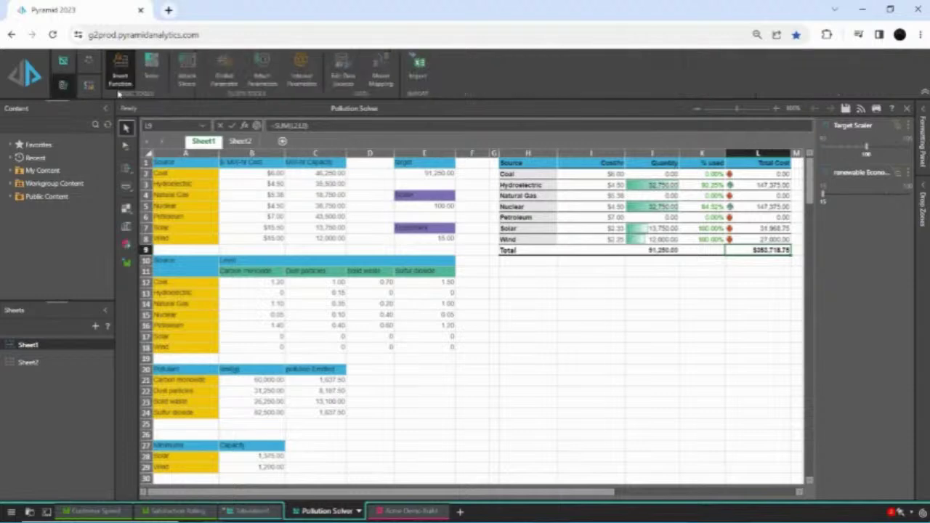
left_click(152, 71)
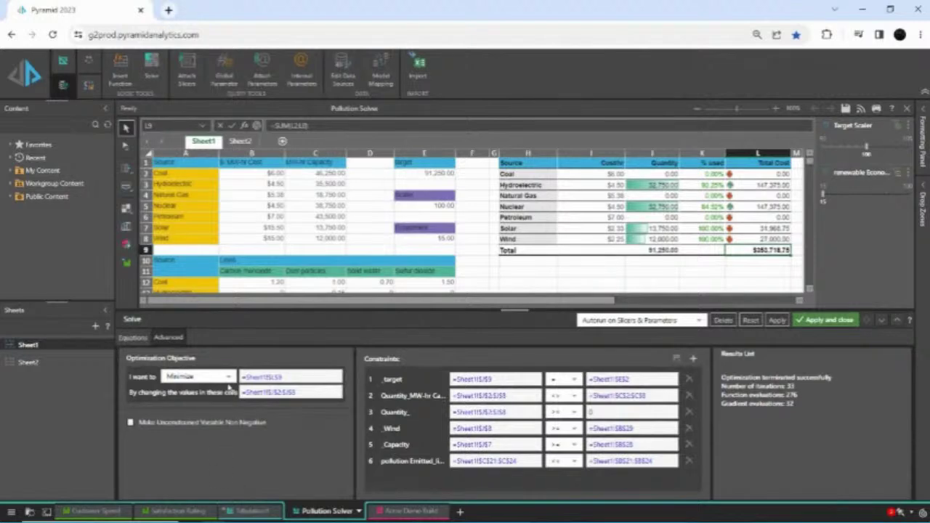
Step: Examine the solver's optimization objective, checking the minimized cell and the range of cells it changes
left_click(229, 378)
left_click(229, 380)
left_click(256, 376)
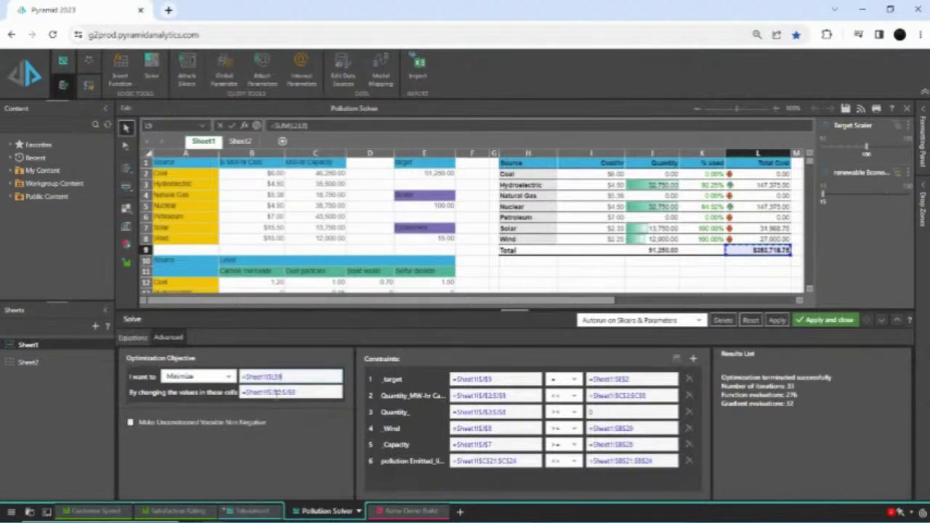
left_click(269, 392)
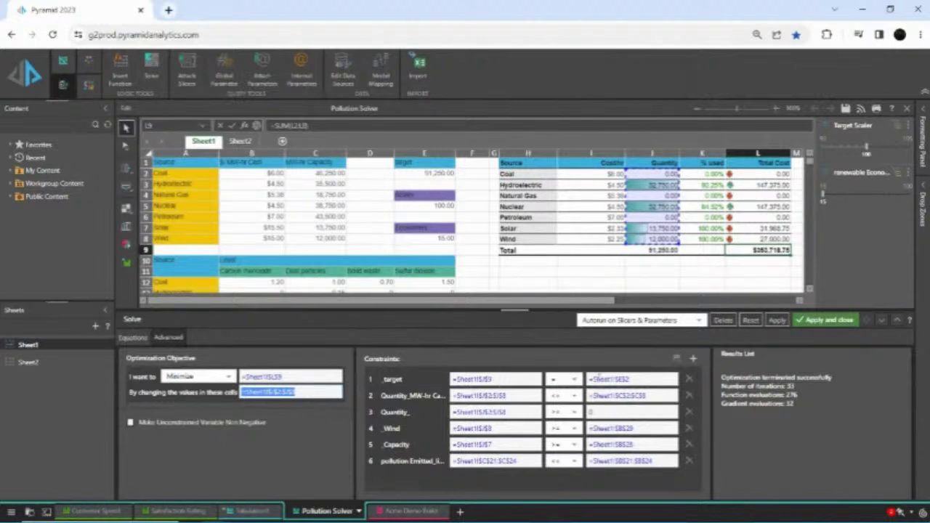
Step: Examine the cells behind the solver's target, MW-hr capacity, quantity and Wind constraints, and apply and close the solver
left_click(600, 379)
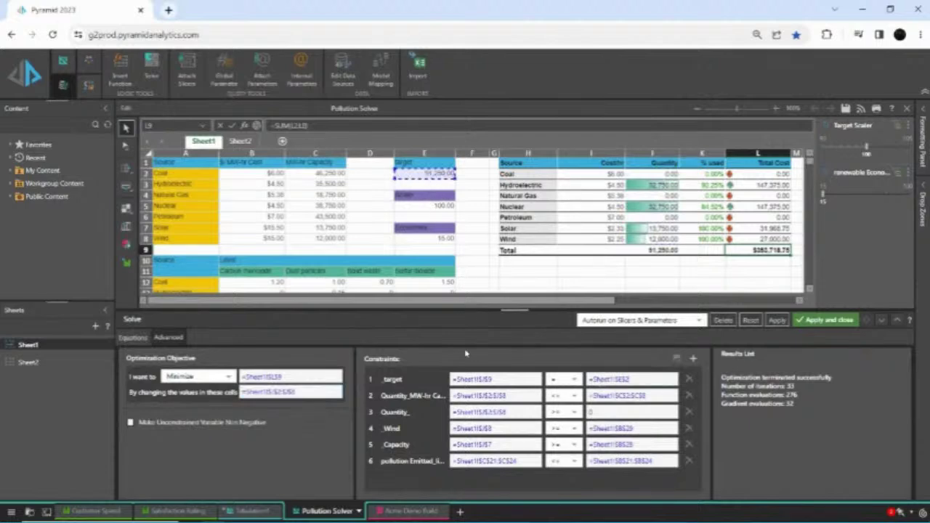
left_click(632, 396)
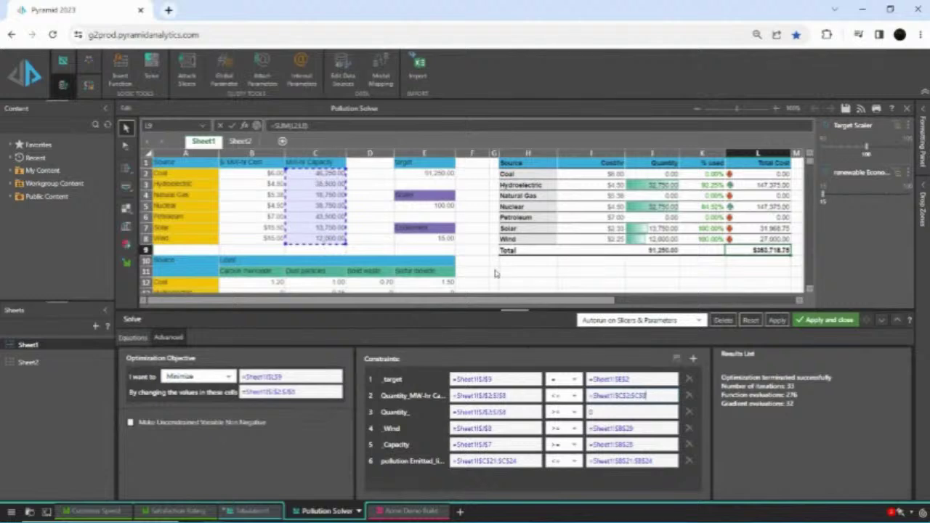
scroll(497, 272, "down", 2)
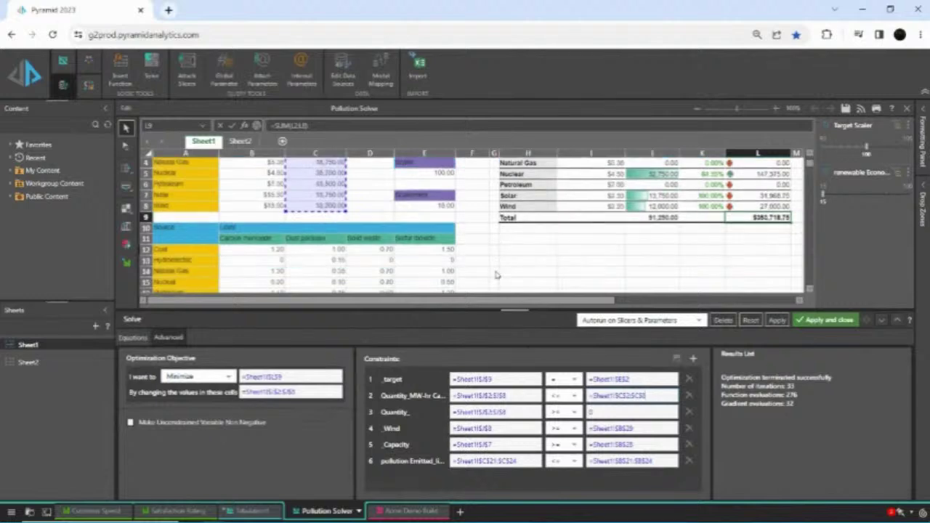
left_click(593, 412)
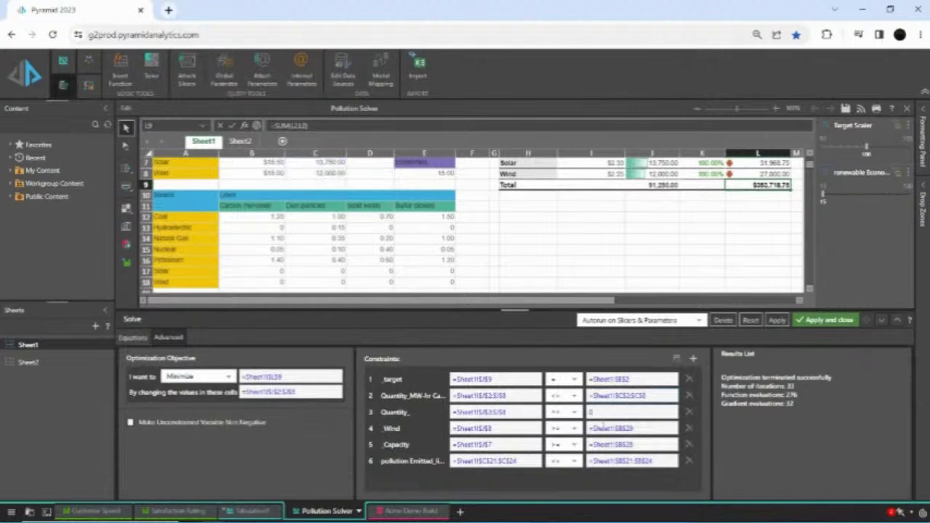
left_click(605, 429)
scroll(502, 256, "down", 3)
scroll(507, 263, "down", 1)
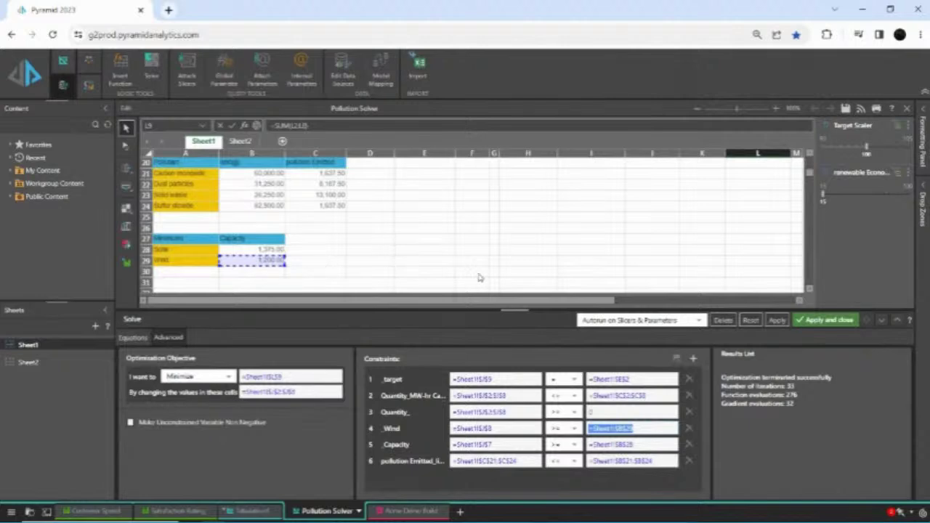
scroll(546, 257, "up", 6)
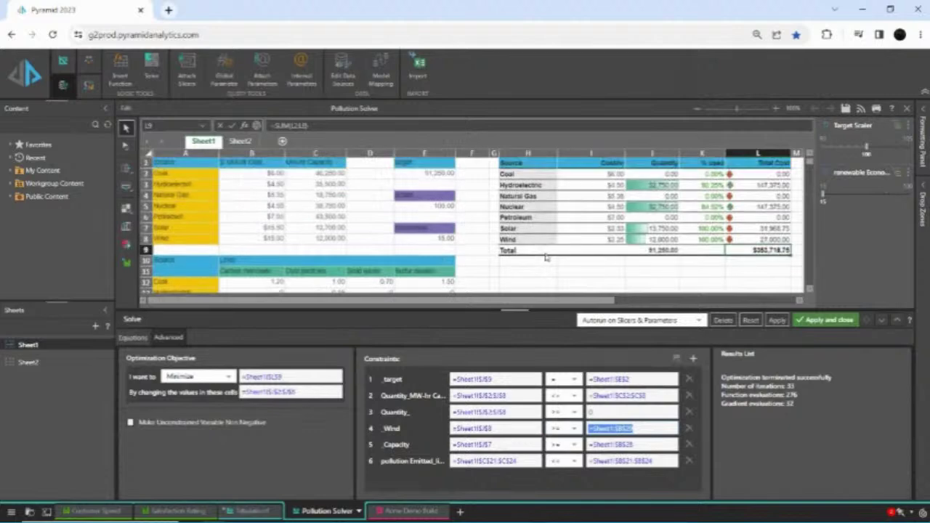
left_click(827, 324)
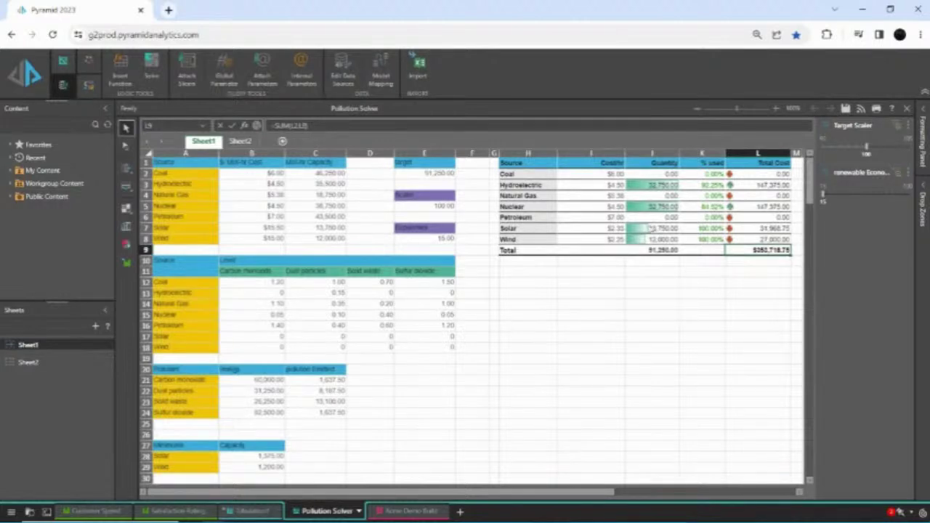
Step: Select the named range Power_Decision on Sheet1
left_click(182, 128)
left_click(203, 126)
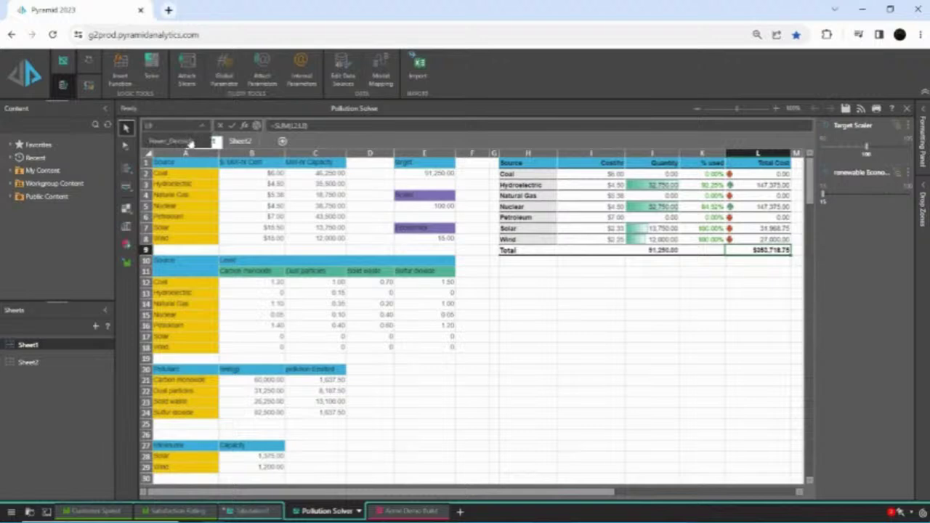
left_click(193, 140)
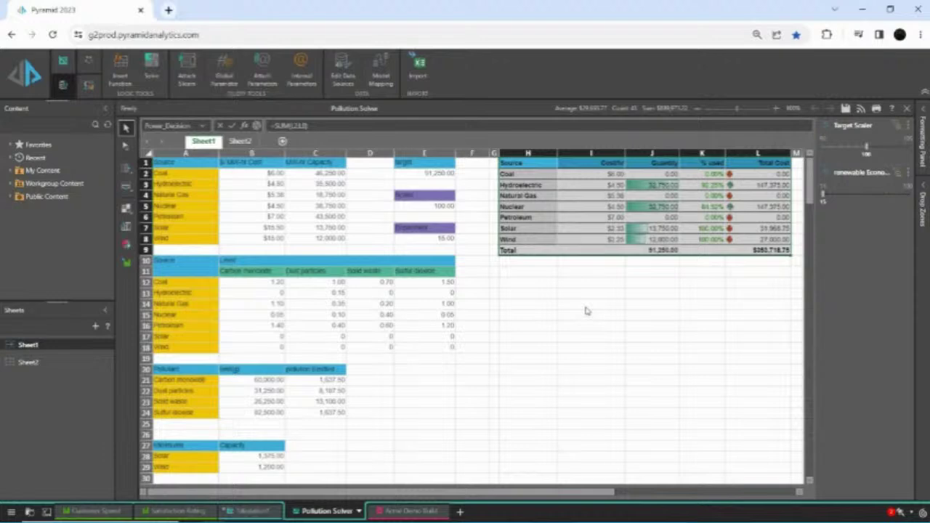
Step: Run the Acme Demo Build presentation, preview it with the region filter set to north, and return to editing
left_click(399, 512)
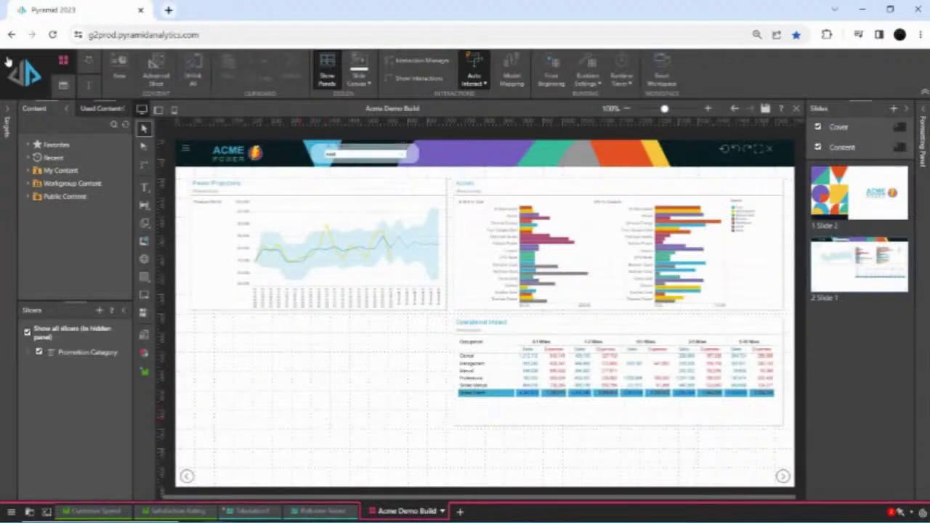
left_click(19, 78)
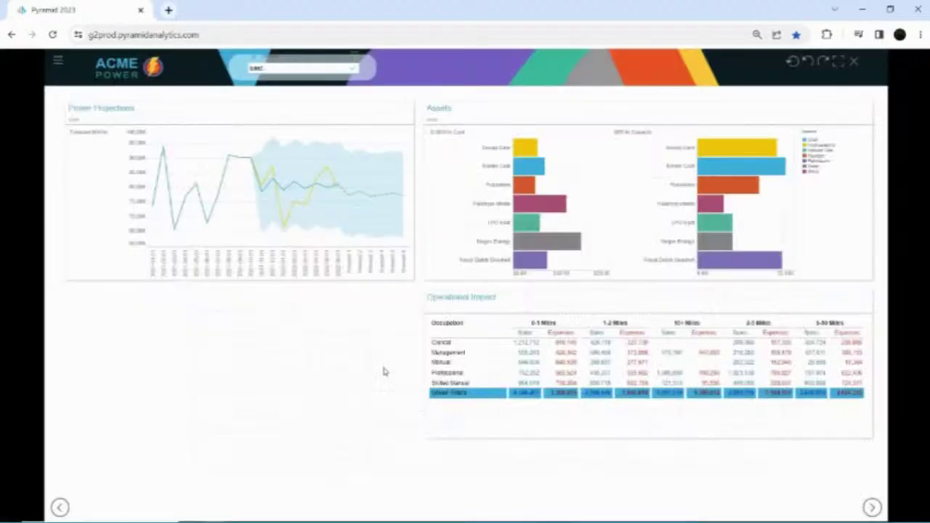
left_click(354, 71)
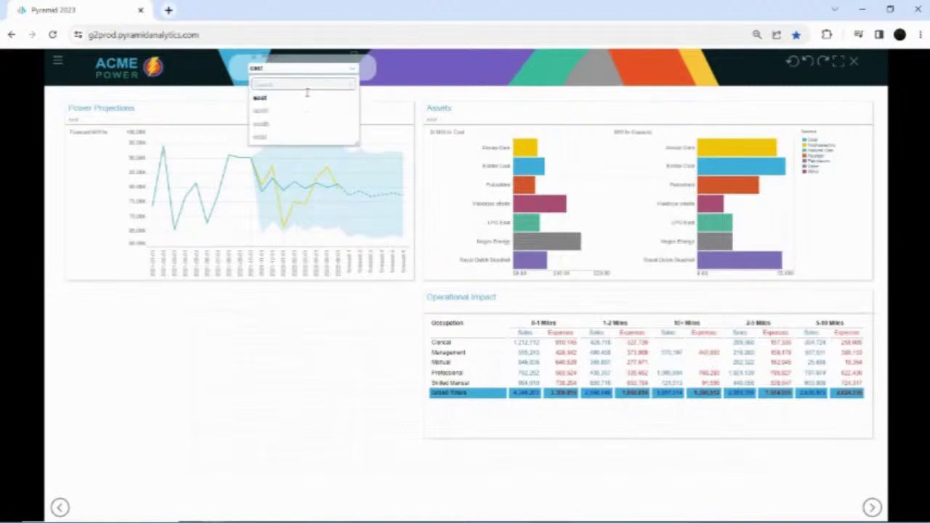
left_click(280, 113)
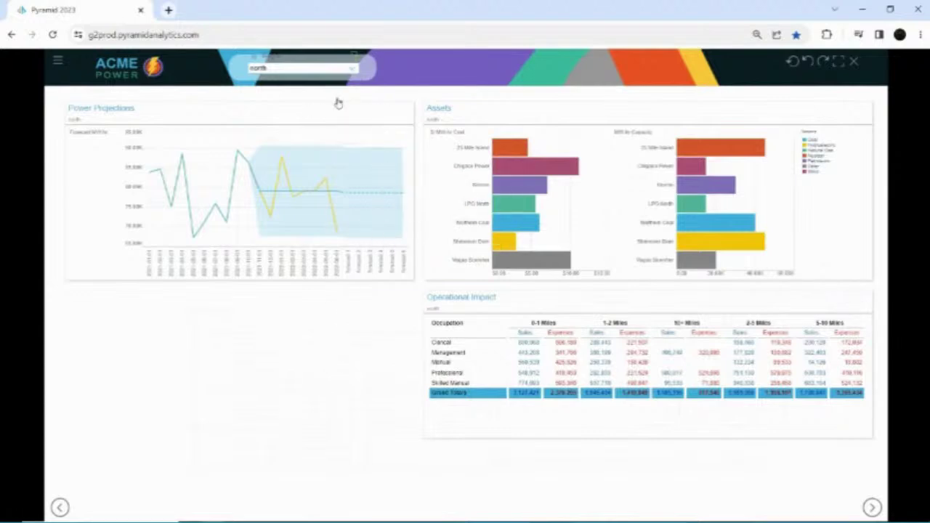
left_click(856, 64)
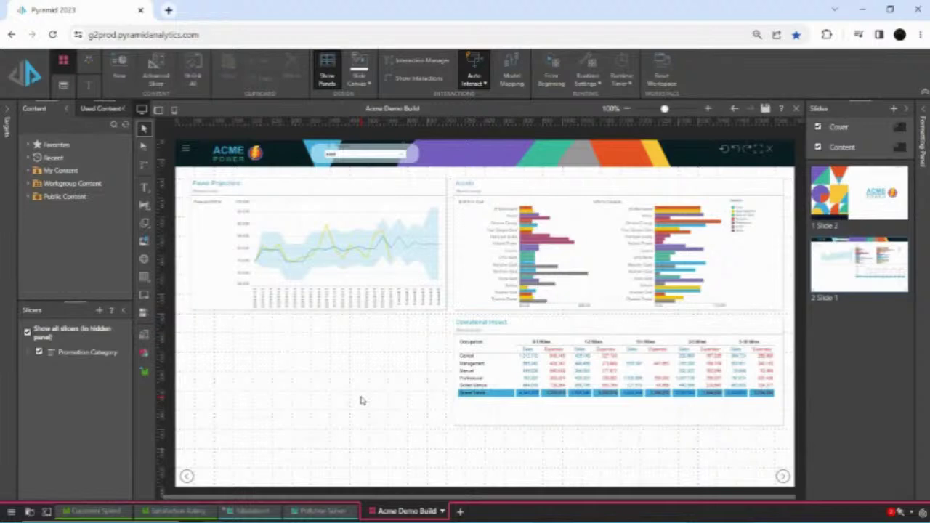
Step: Add Power_Decision from the recent Pollution Solver content to the slide and position it beneath the Power Projections chart
left_click(29, 159)
left_click(35, 170)
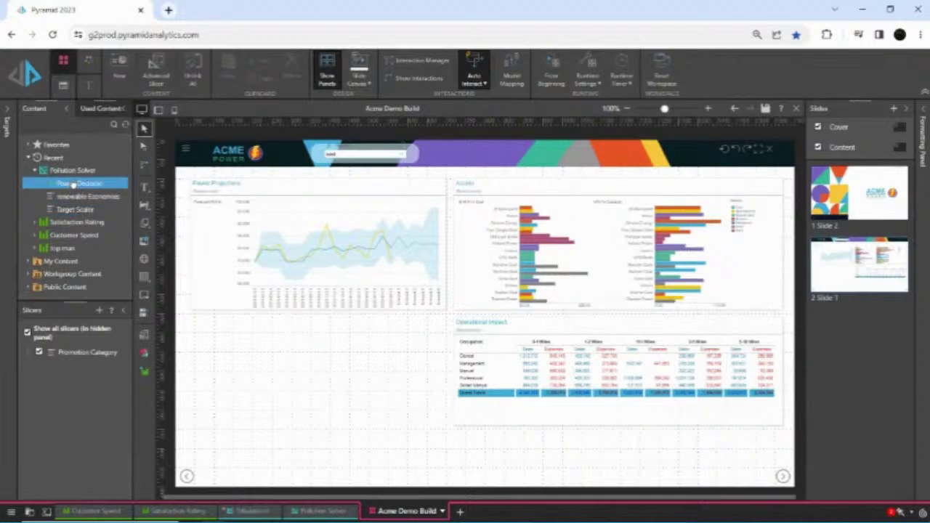
left_click_drag(73, 183, 262, 349)
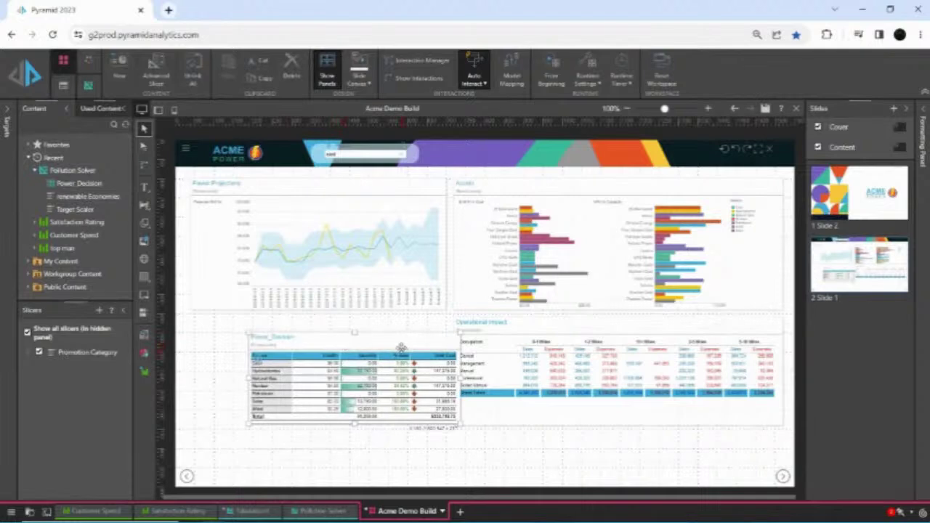
left_click_drag(401, 348, 349, 340)
left_click(336, 451)
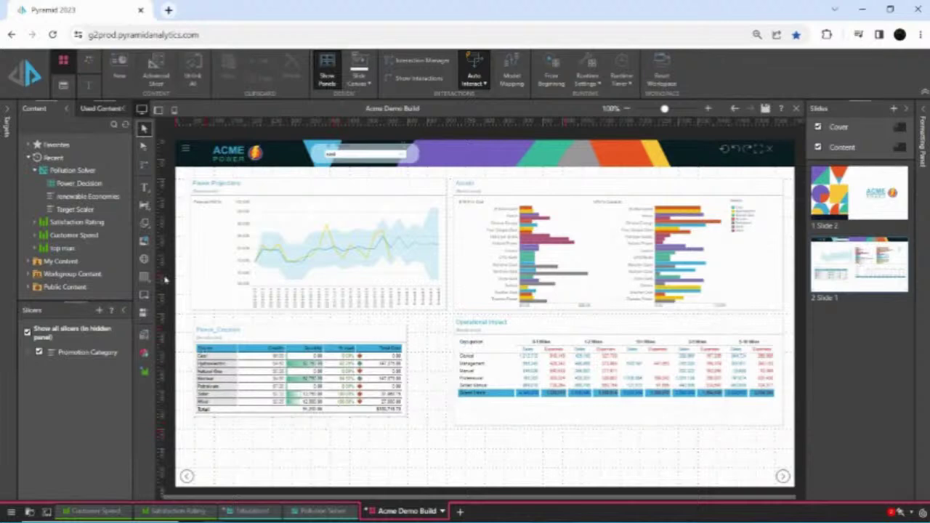
Step: Place the Target Scaler and renewable Economies slicers side by side beneath the Power_Decision table and enlarge them
left_click_drag(69, 209, 217, 433)
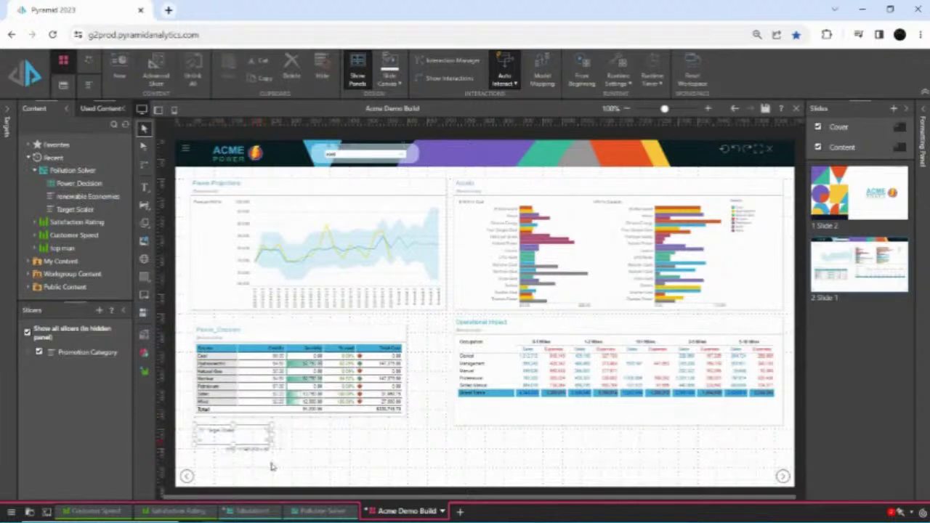
left_click_drag(268, 441, 281, 453)
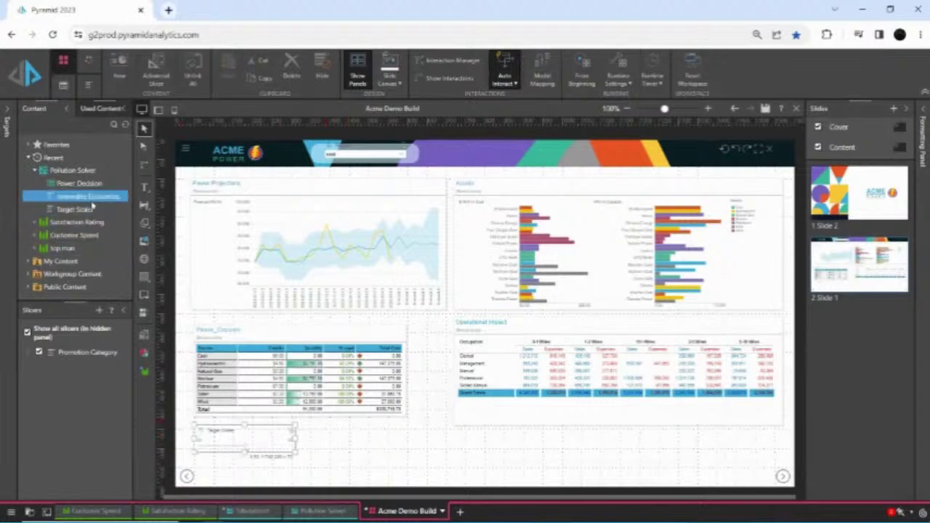
left_click_drag(89, 196, 323, 428)
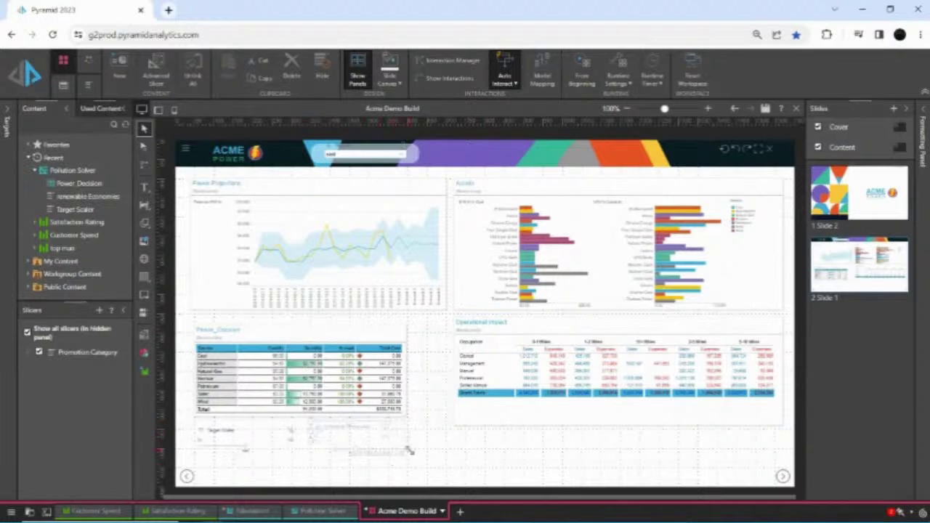
left_click(445, 457)
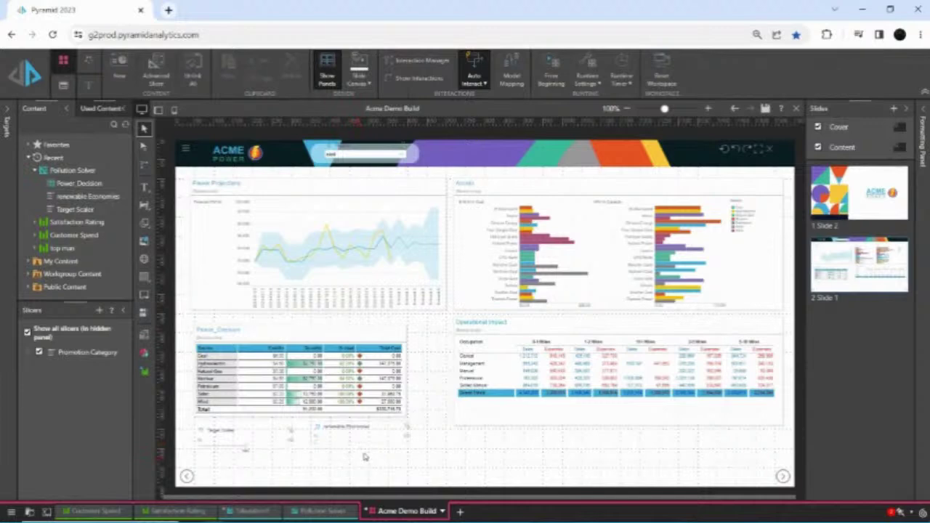
Step: Show the interaction lines between the slide's slicers, charts and tables
left_click(419, 80)
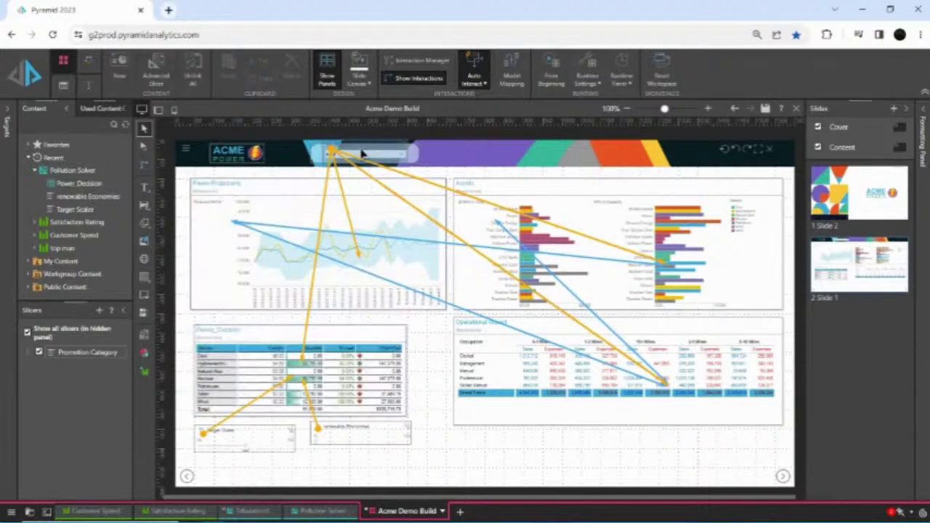
right_click(22, 129)
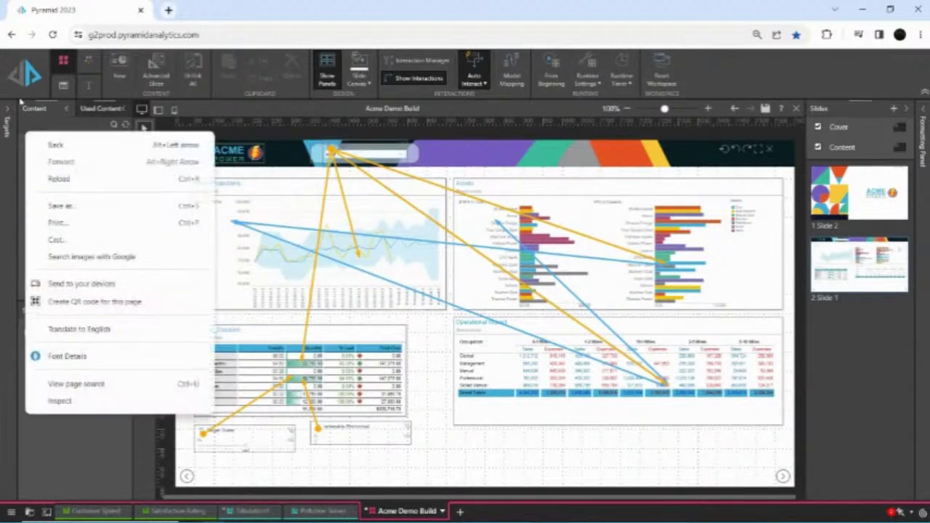
Step: Run the updated Acme Demo Build presentation and filter its dashboard to the south region
left_click(24, 74)
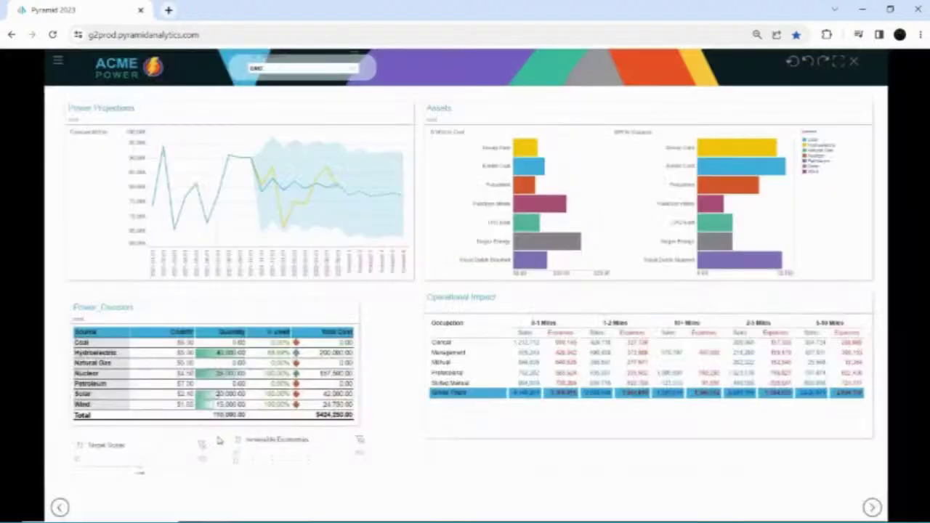
left_click(348, 69)
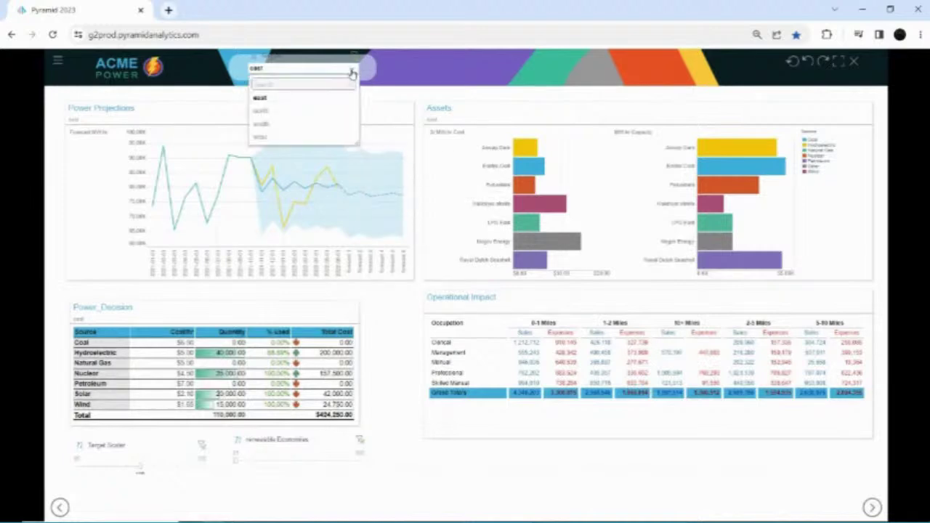
left_click(304, 127)
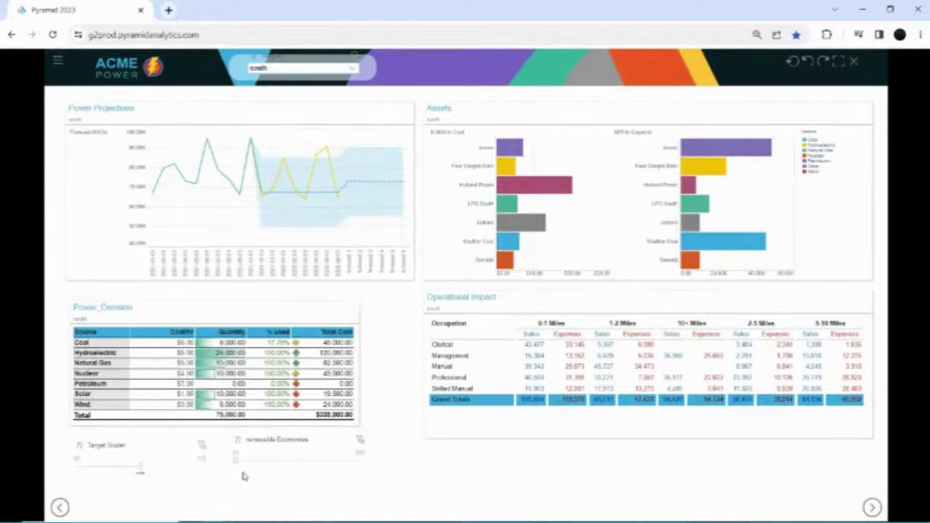
Step: Raise the renewable Economies slider about a quarter of its range and switch the dashboard's region to west
left_click_drag(236, 461, 266, 468)
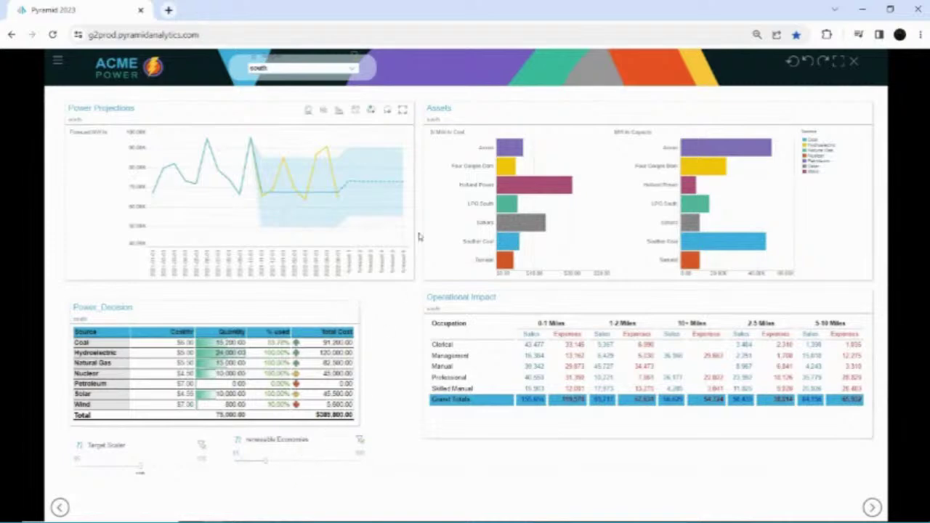
left_click(357, 71)
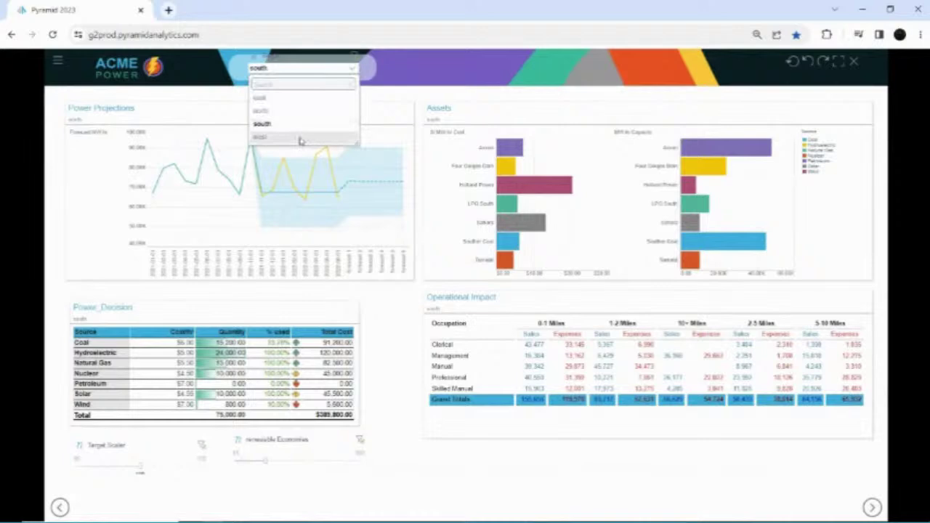
left_click(301, 138)
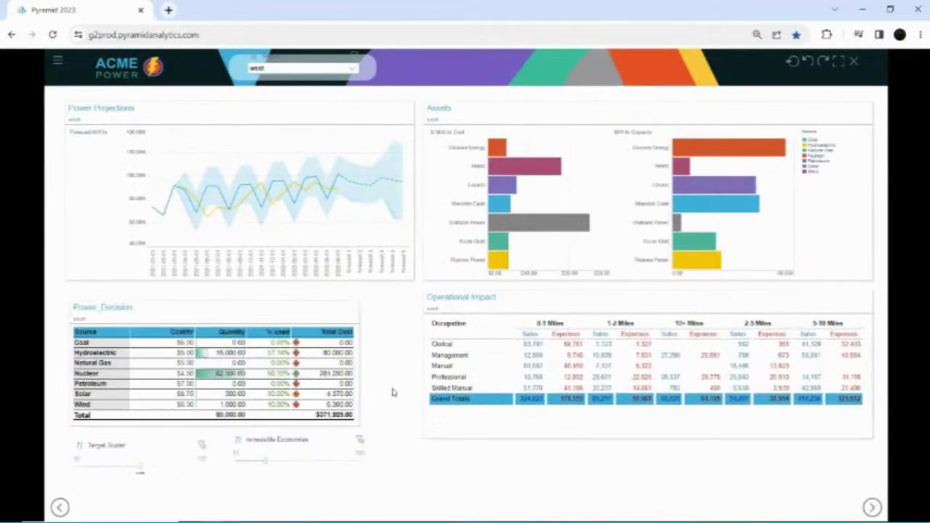